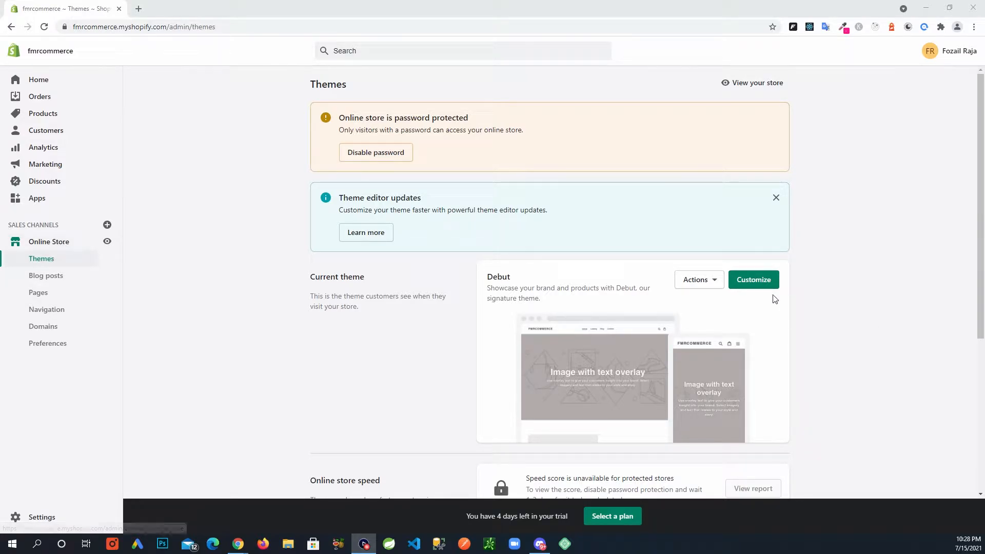
Step: Preview the storefront of the current Debut theme and return to the Themes page
click(699, 280)
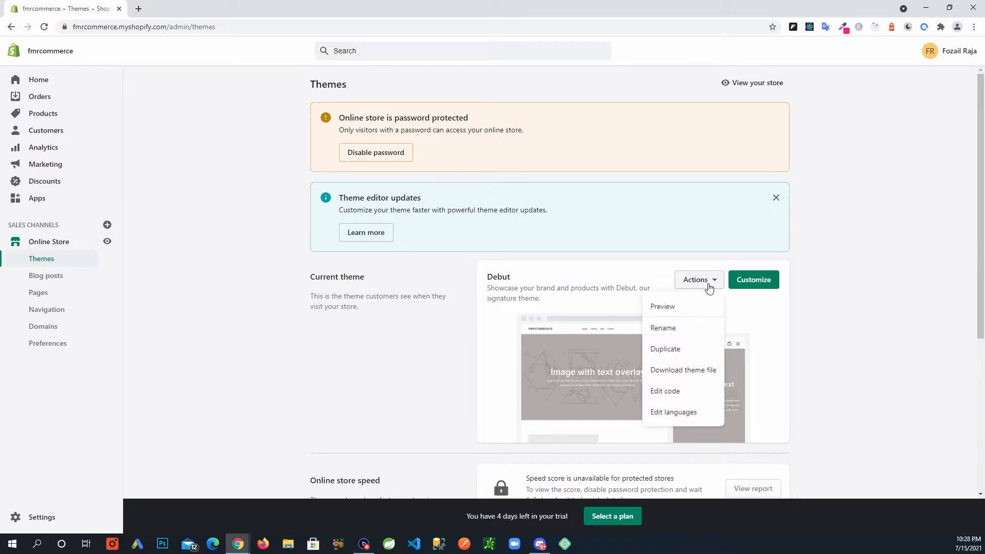
click(679, 310)
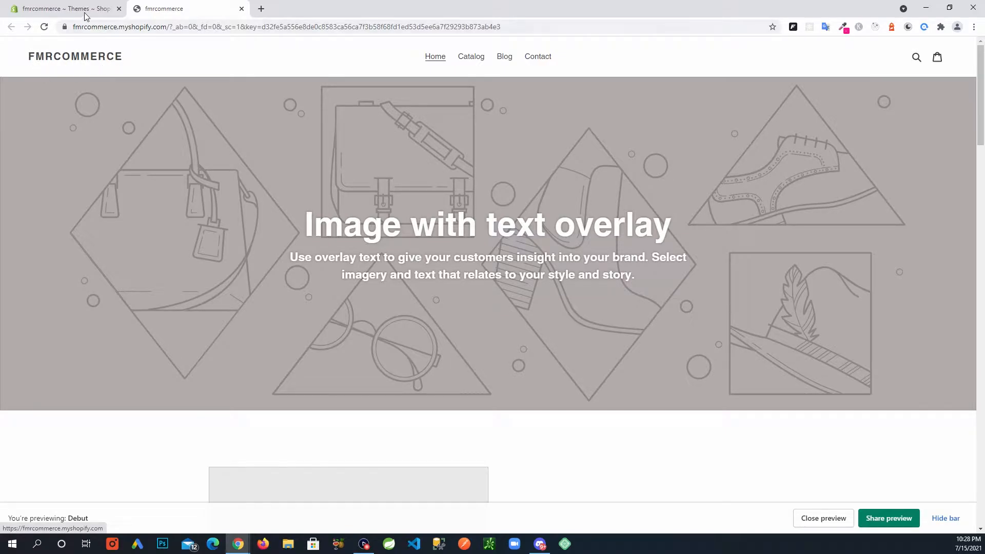
click(64, 9)
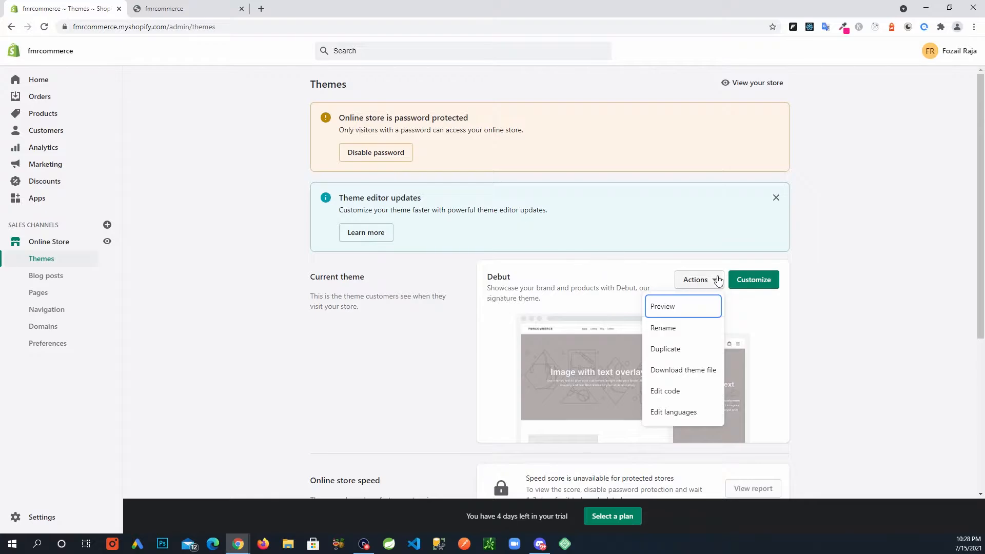
Step: Open the Debut theme for customization and start choosing a logo image for the Header section
click(751, 282)
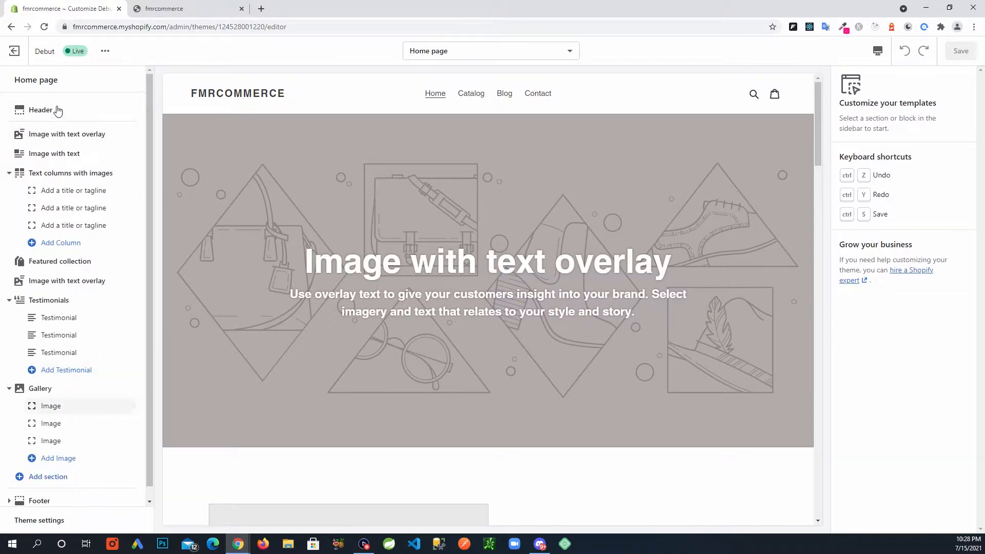
click(58, 110)
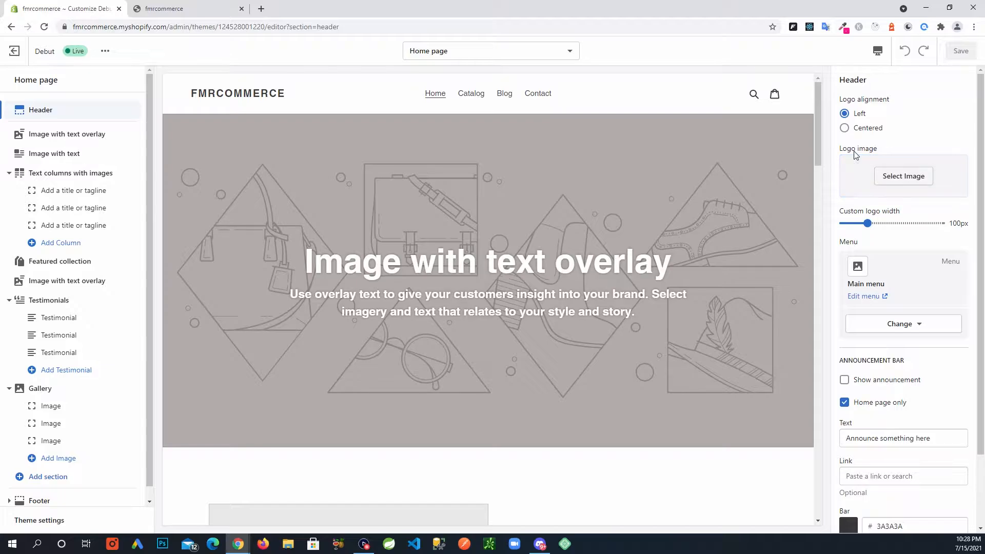
click(901, 182)
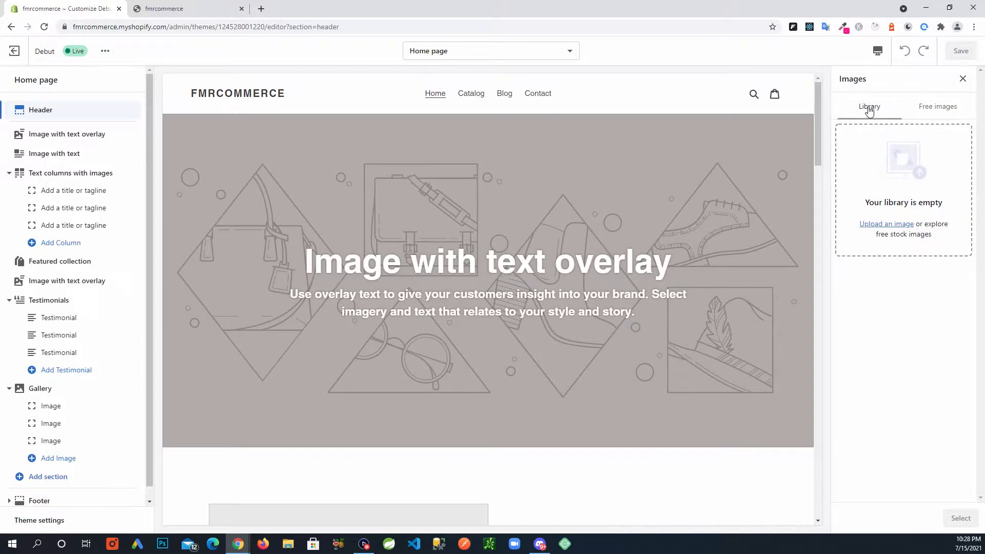
Step: Examine the free stock image categories, including the Pride collection, and return to the store's own image library
click(930, 109)
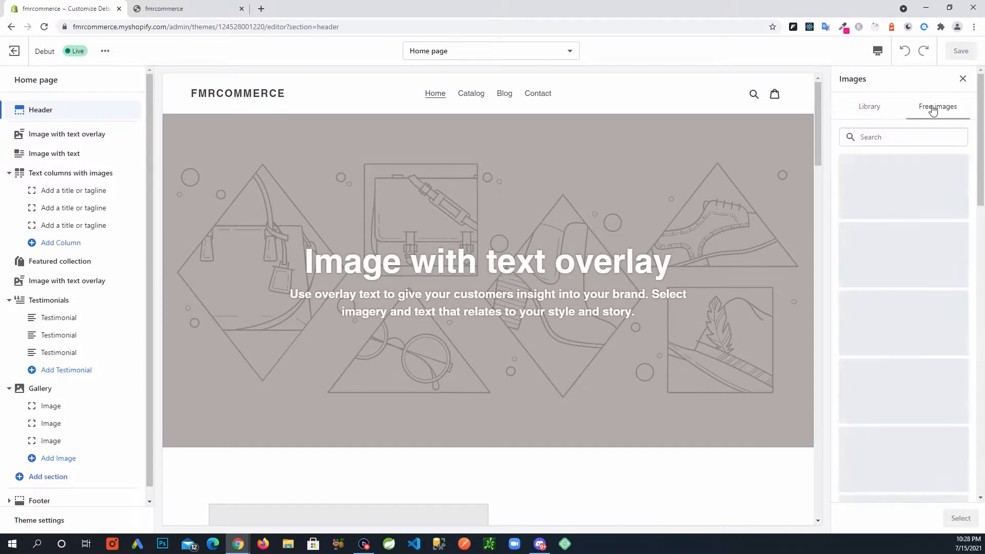
scroll(895, 310, down, 2)
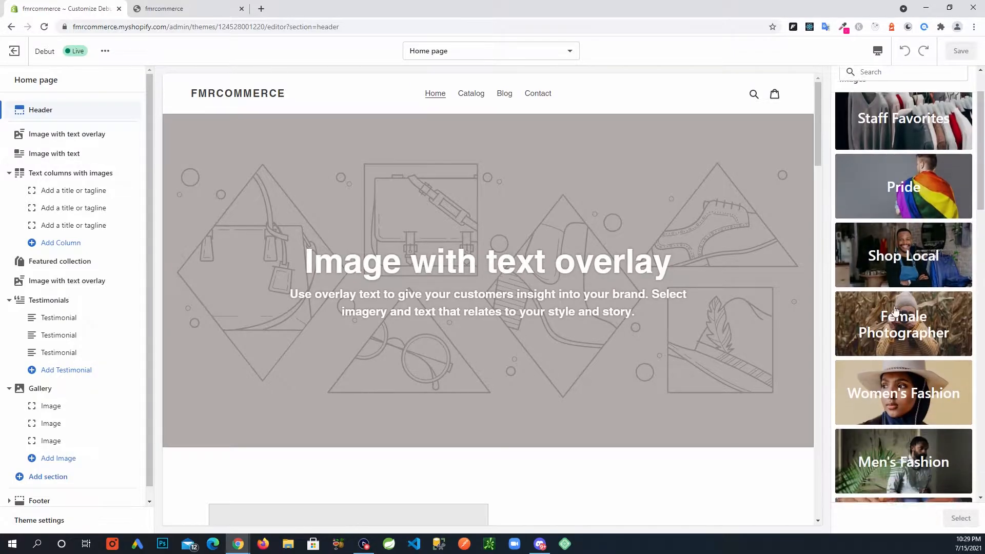
scroll(895, 310, up, 2)
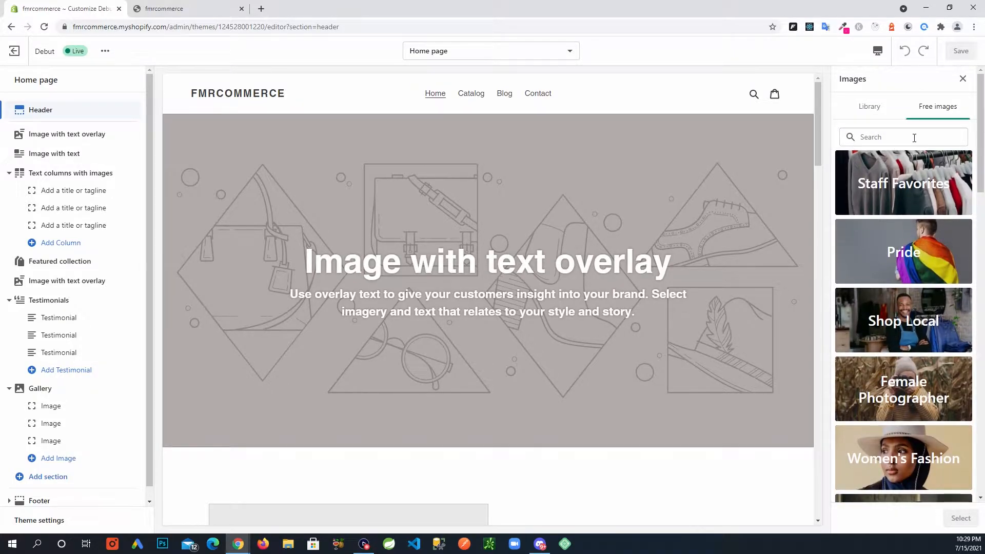
scroll(930, 359, down, 3)
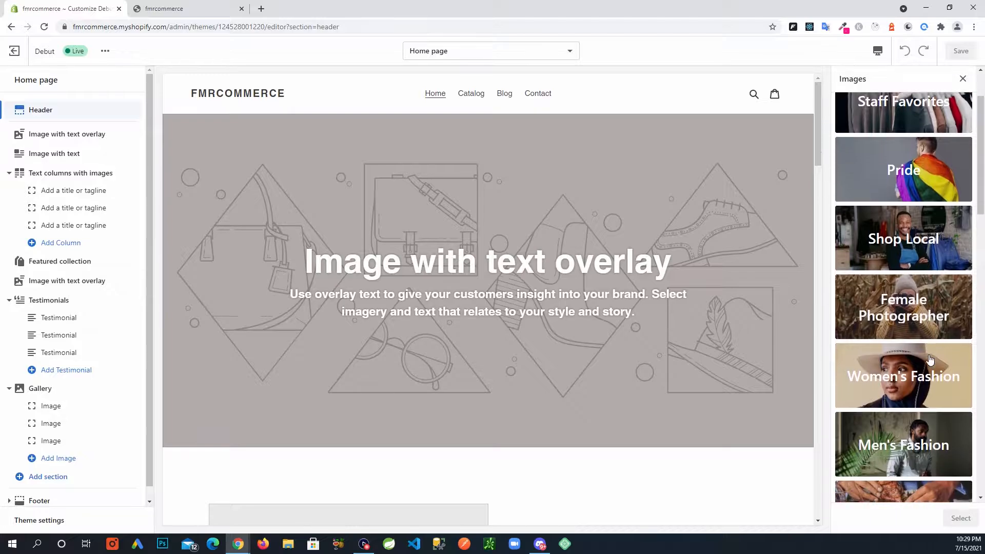
scroll(930, 359, down, 1)
scroll(903, 287, up, 2)
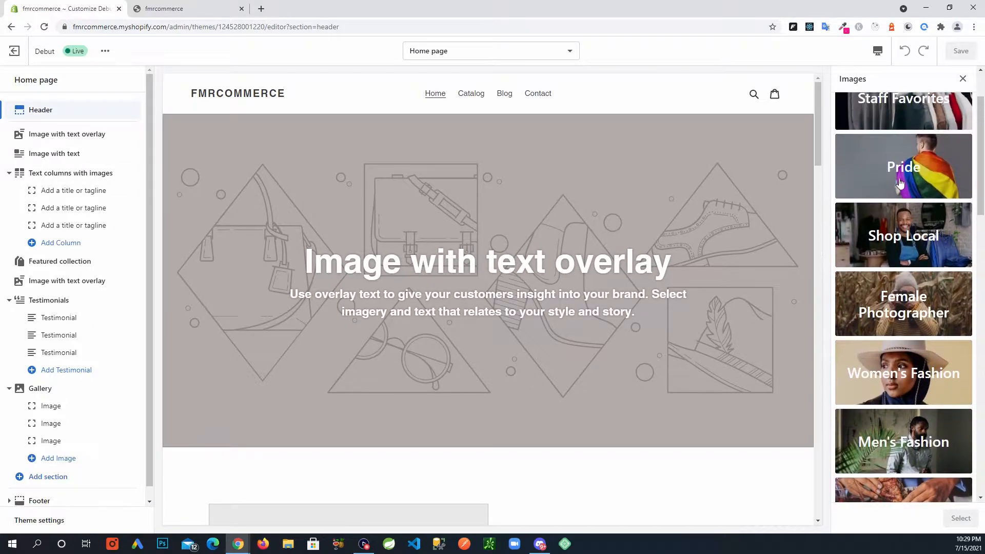
scroll(891, 245, up, 2)
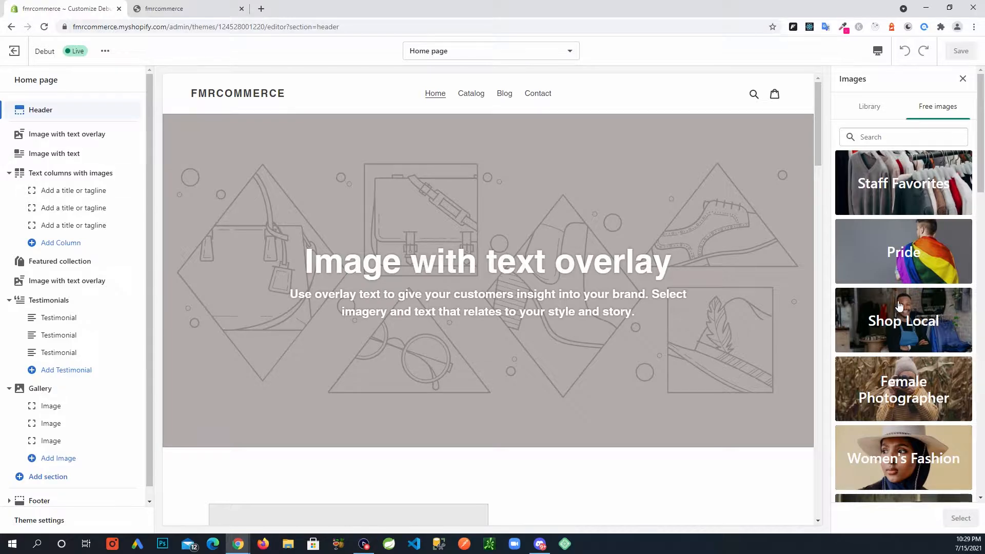
click(901, 258)
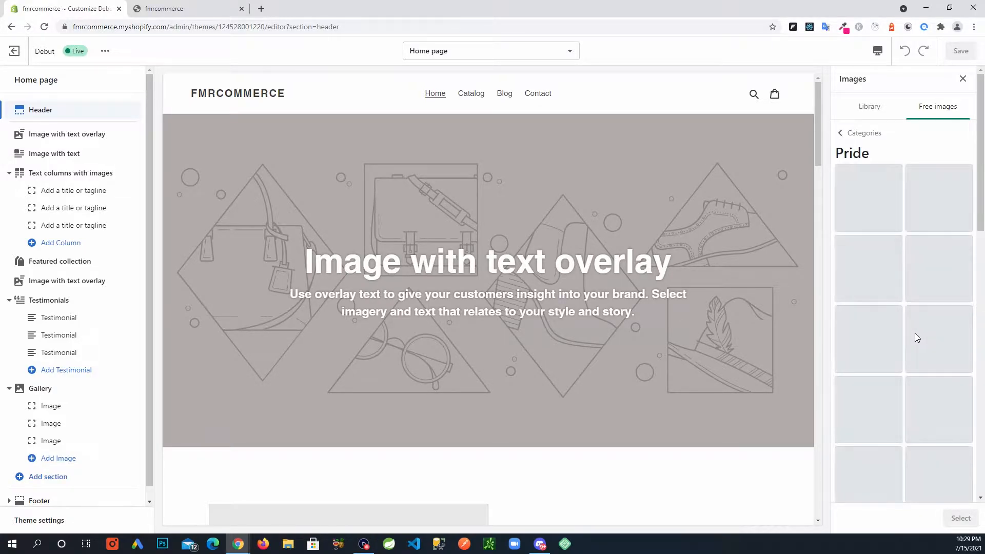
scroll(916, 339, down, 4)
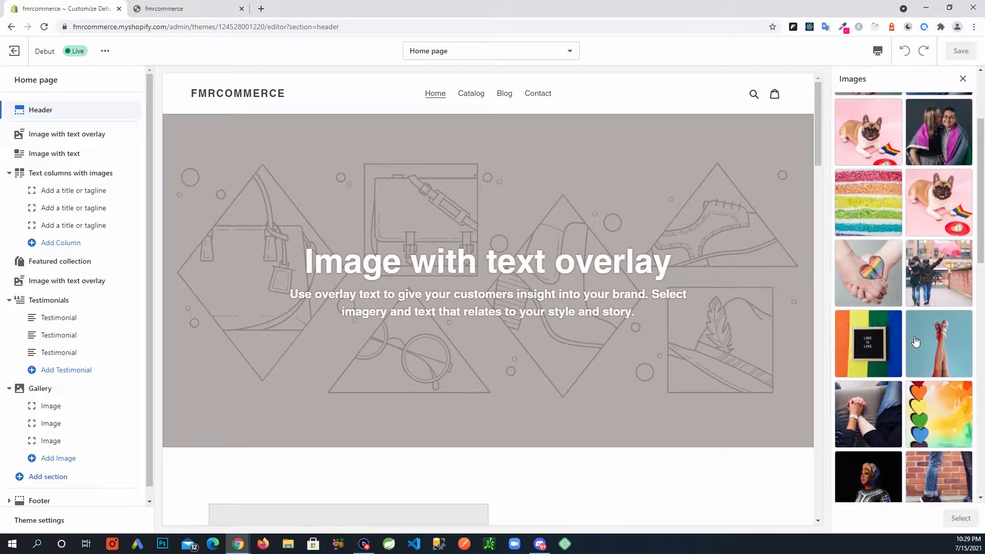
scroll(916, 338, up, 4)
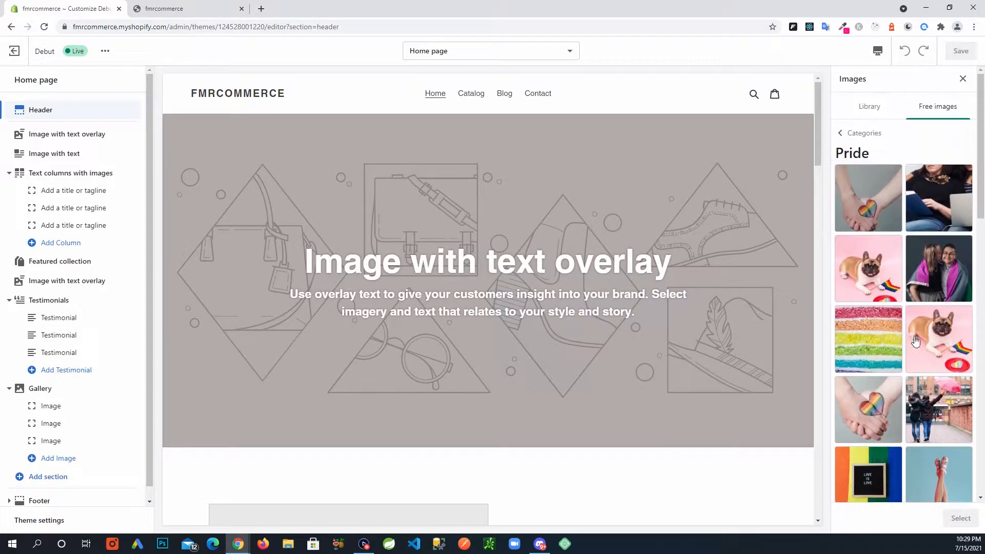
click(871, 109)
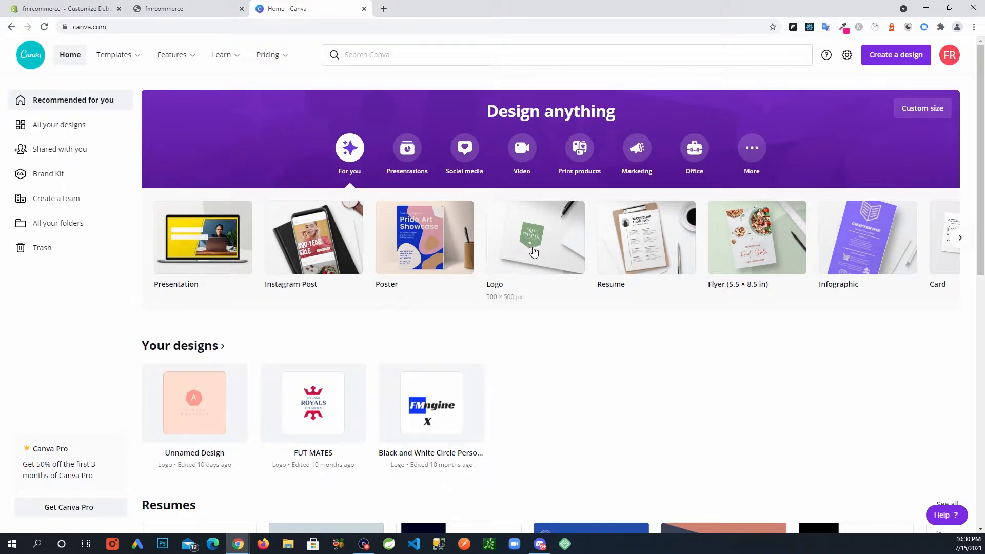
Step: In Canva, create a new 500 × 500 px logo design and look over the suggested logo templates
click(551, 253)
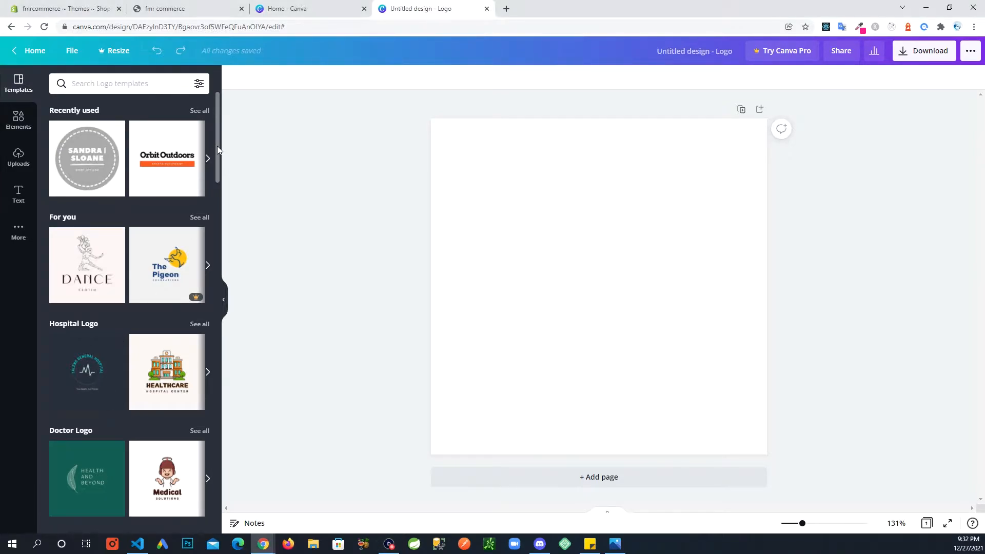
mouse_move(217, 146)
mouse_down()
mouse_move(212, 214)
mouse_move(219, 132)
mouse_up()
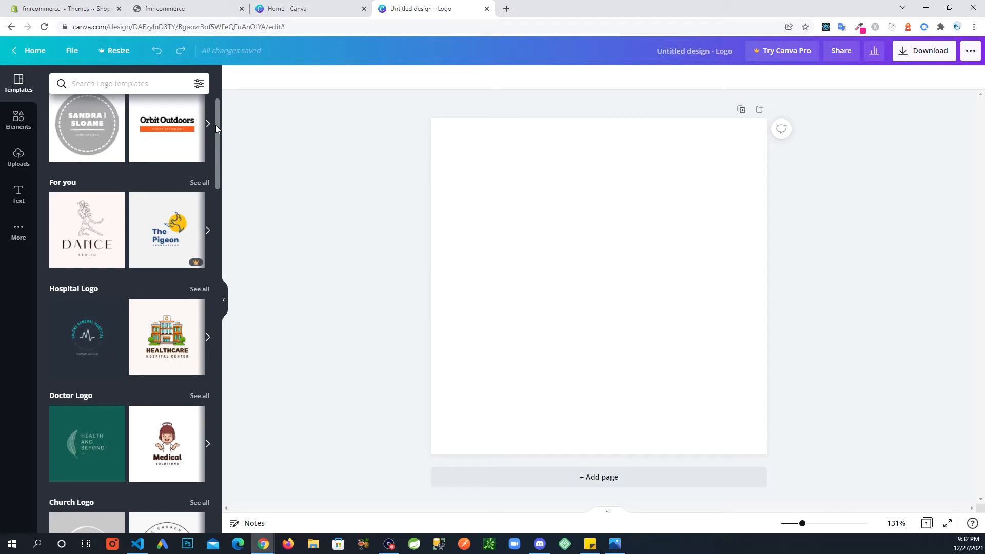
mouse_move(217, 131)
mouse_down()
mouse_move(216, 168)
mouse_move(214, 123)
mouse_move(211, 327)
mouse_move(212, 118)
mouse_up()
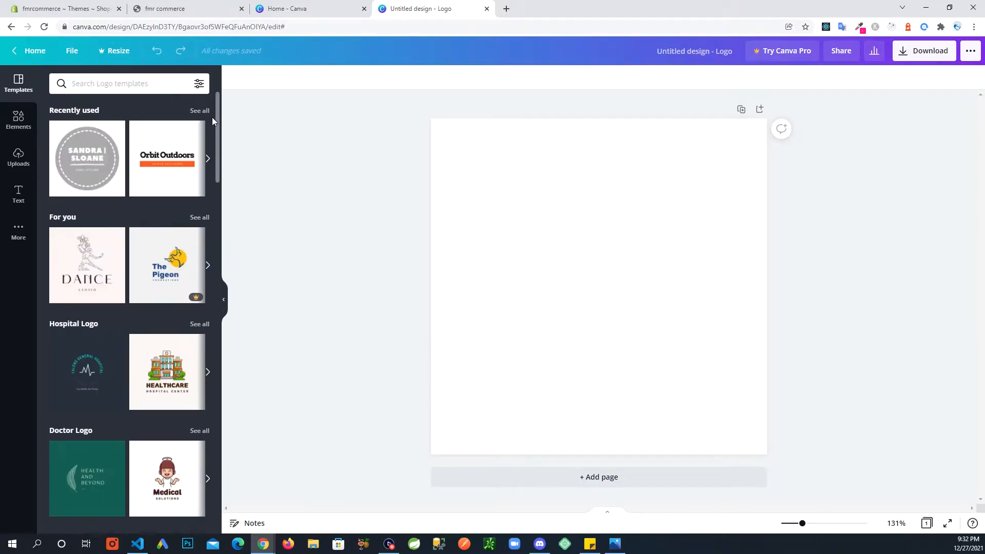
Step: Search the logo templates for "apparel" and apply the free Spartan Sportsman template to the blank page
click(123, 85)
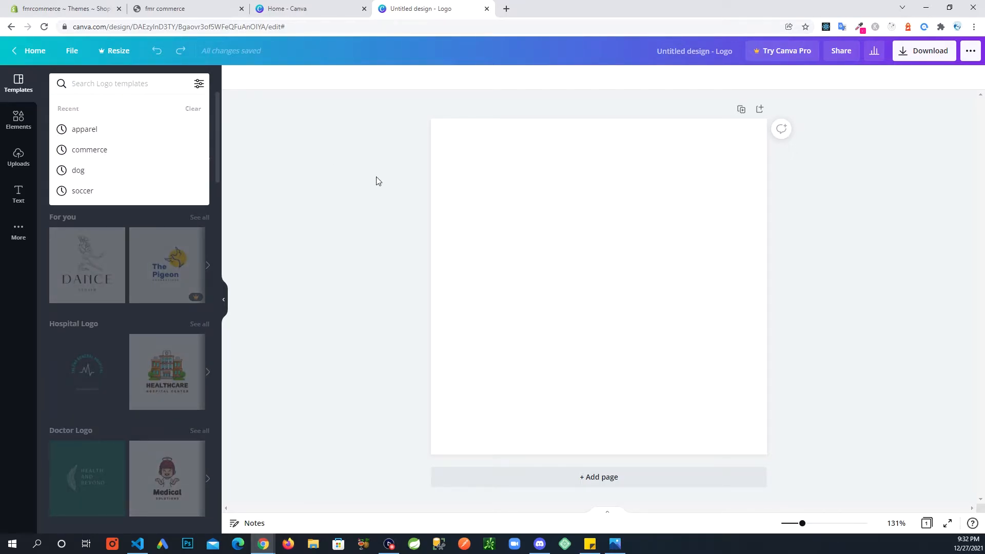
text(a)
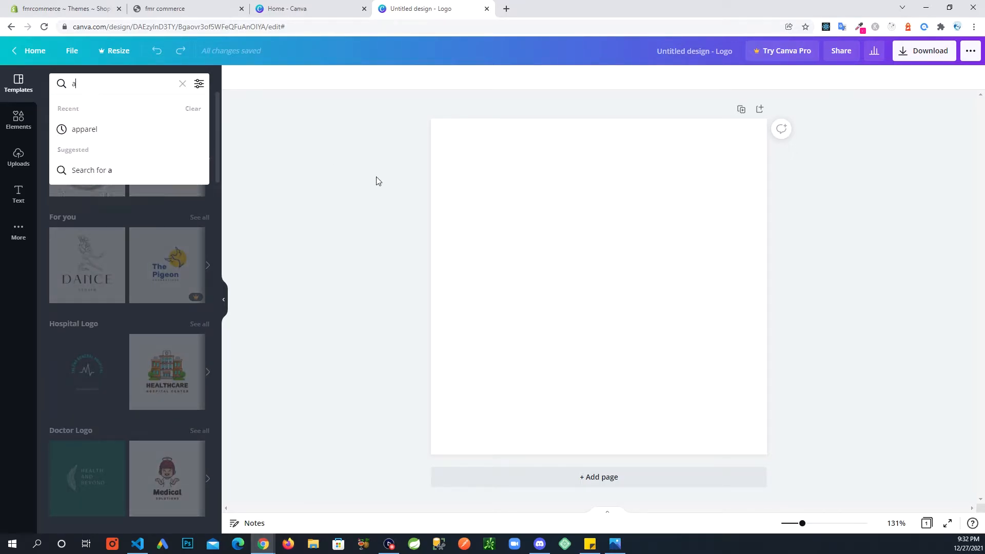
text(ppa)
text(rel)
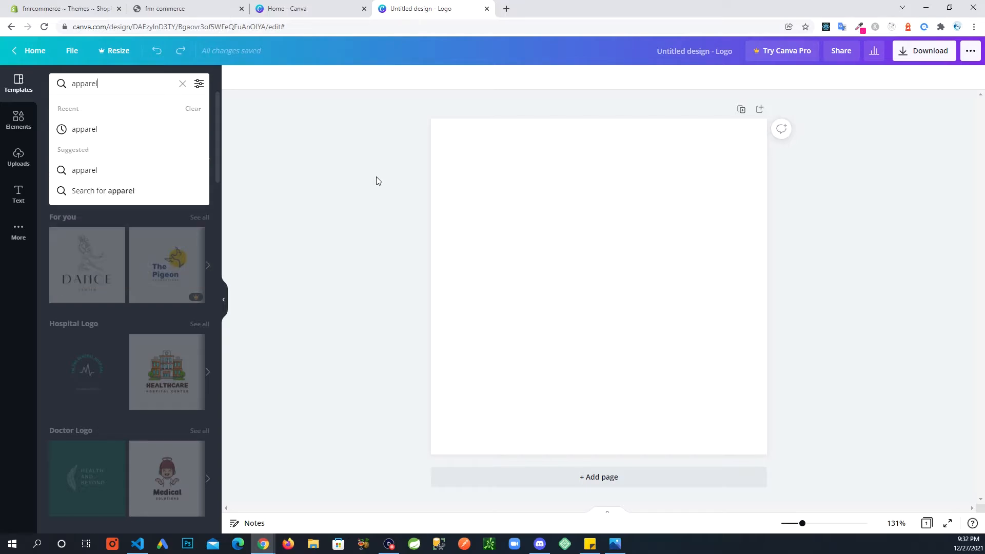
key(Return)
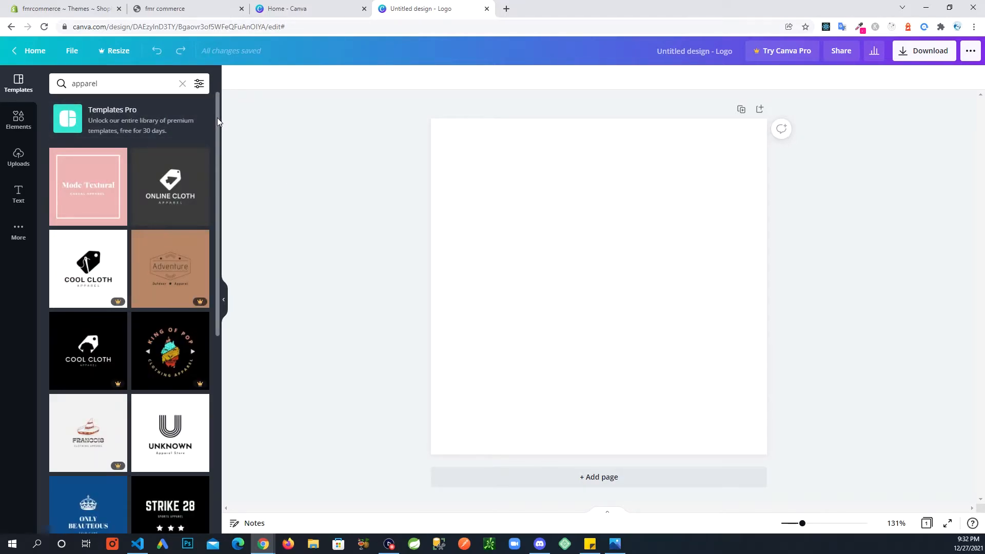
drag(217, 118, 210, 307)
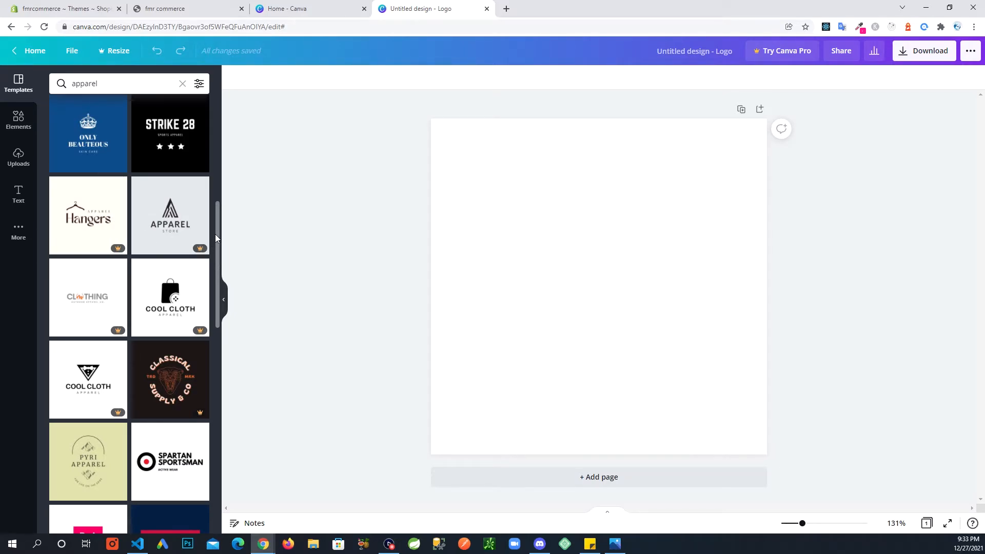
drag(219, 235, 218, 278)
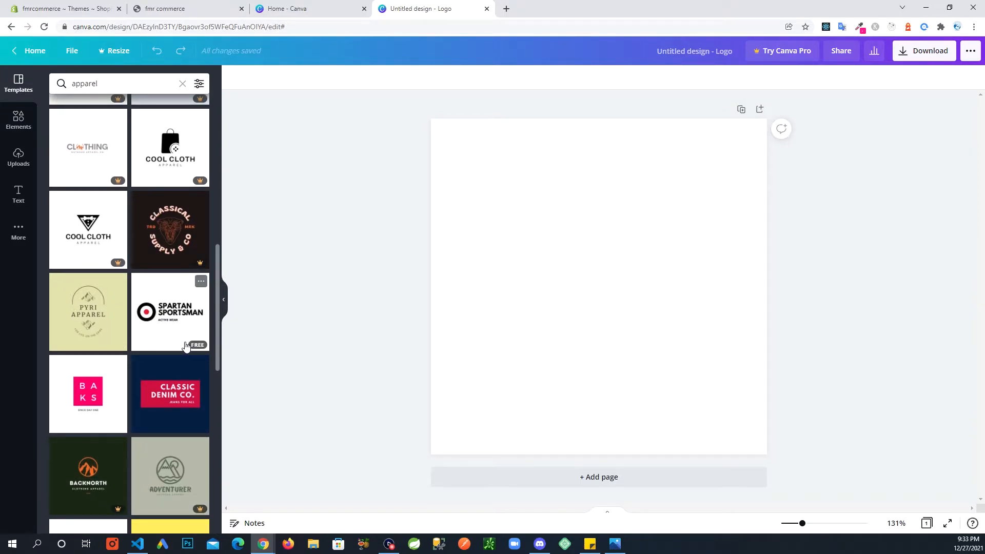
click(164, 316)
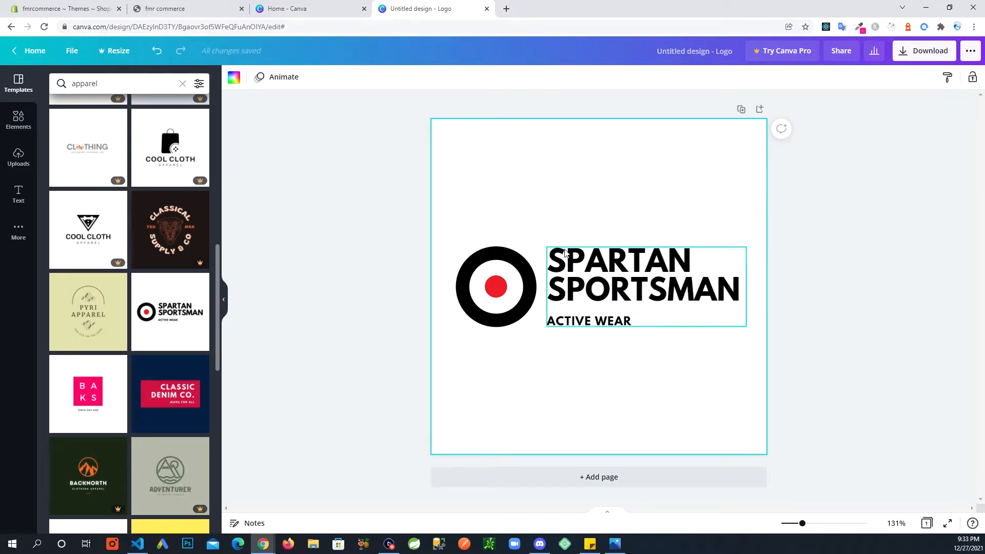
Step: Try deleting the red dot at the centre of the circle emblem, and undo the deletion
click(621, 270)
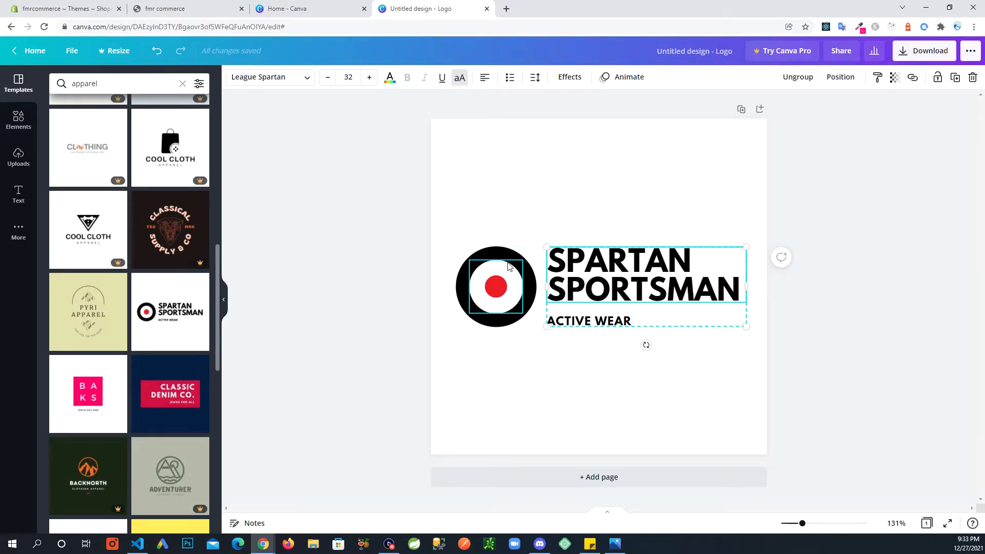
click(496, 293)
key(Delete)
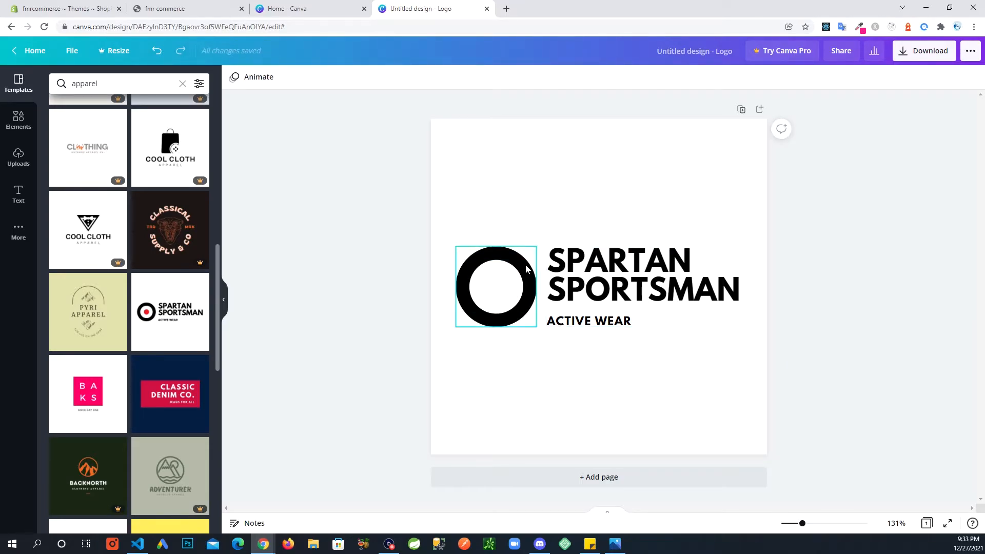
key(ctrl+z)
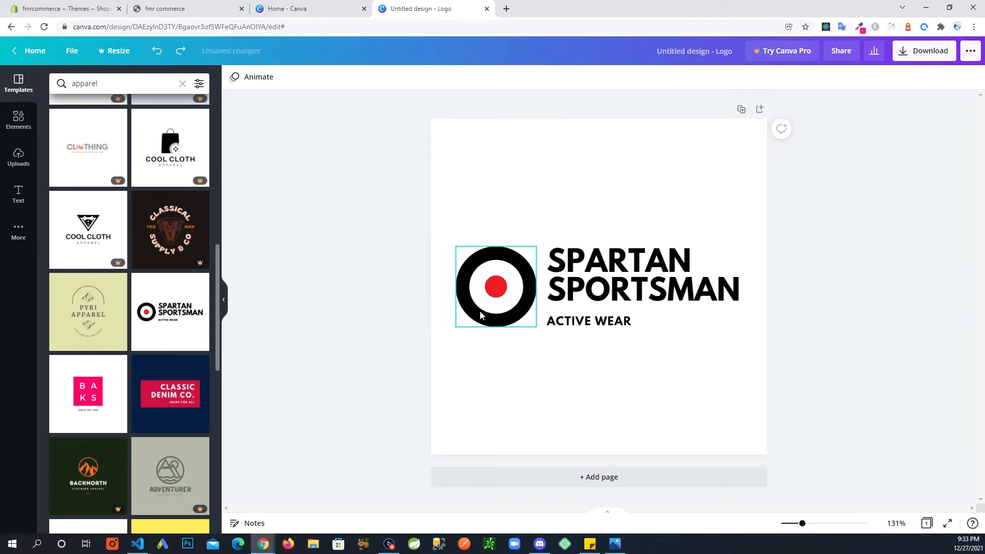
Step: Replace the logo's SPARTAN SPORTSMAN heading with "FMR COMMERCE"
click(582, 319)
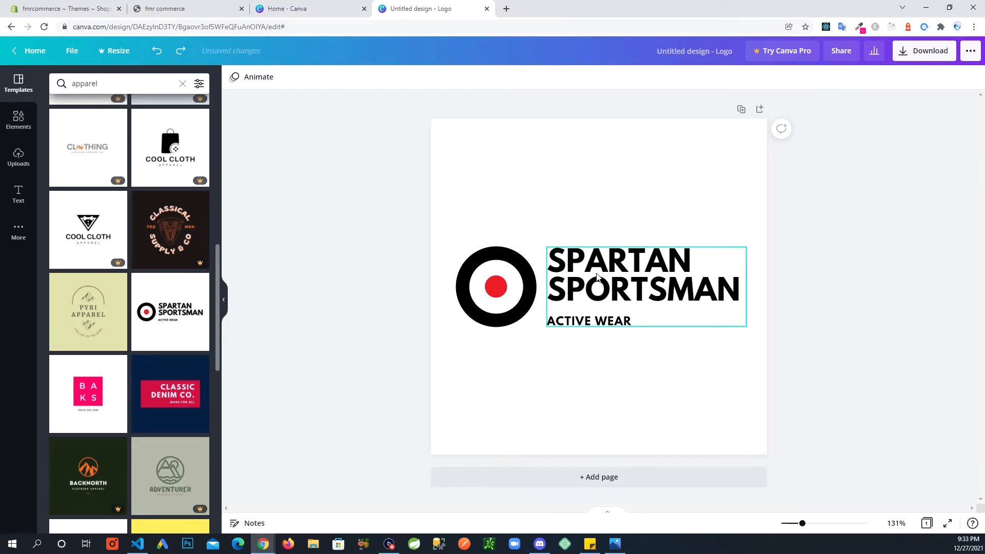
double_click(627, 273)
text(F)
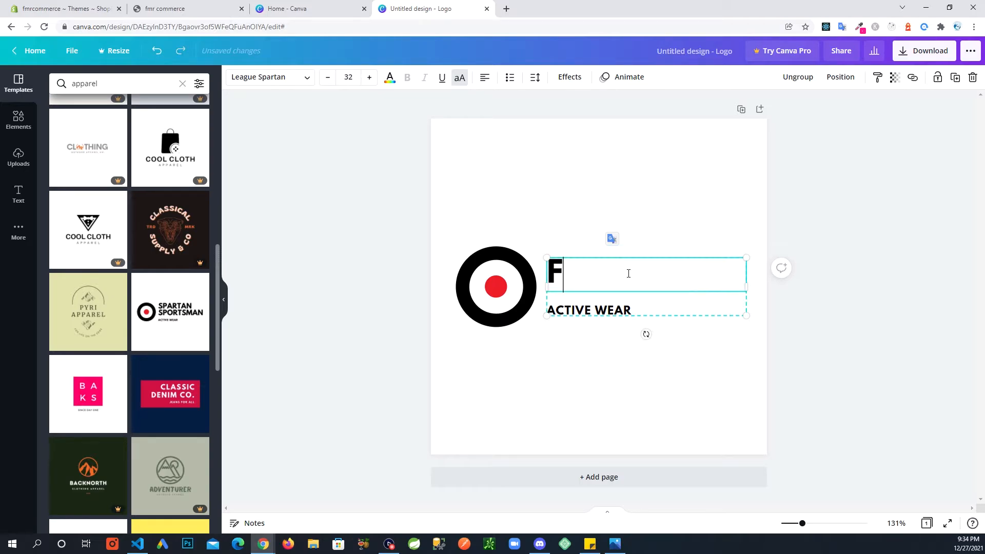
text(MR COMMERCE)
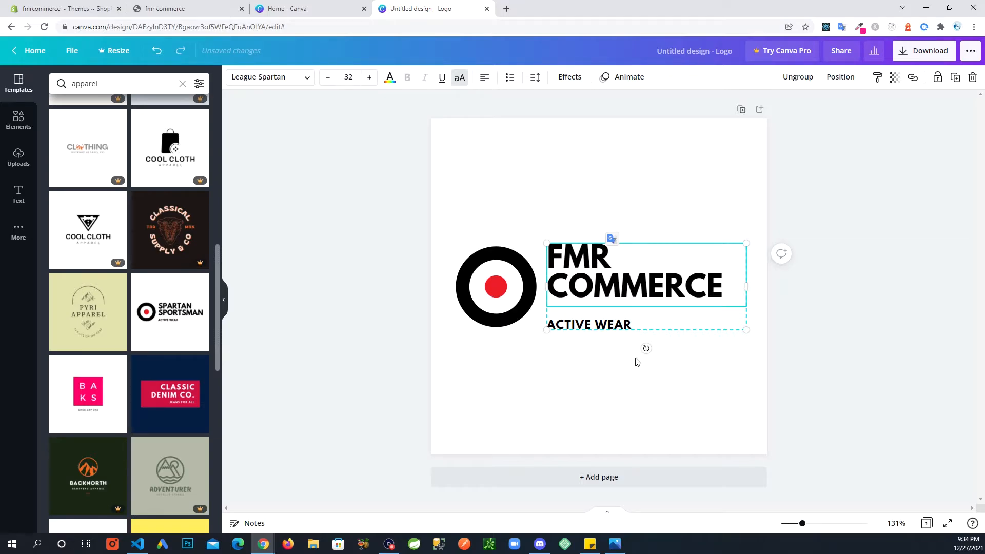
Step: Delete the ACTIVE WEAR tagline below the logo's heading
click(616, 328)
key(Delete)
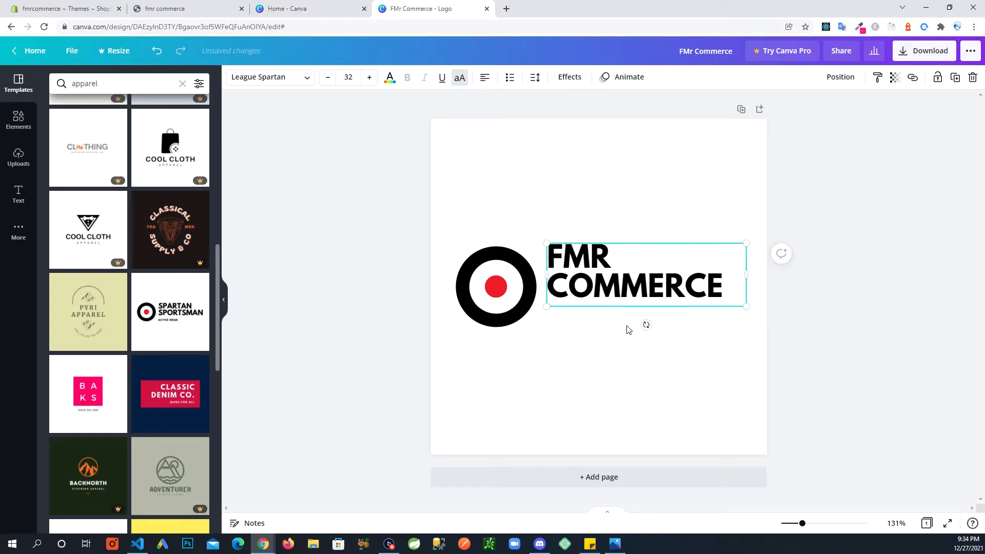
click(567, 370)
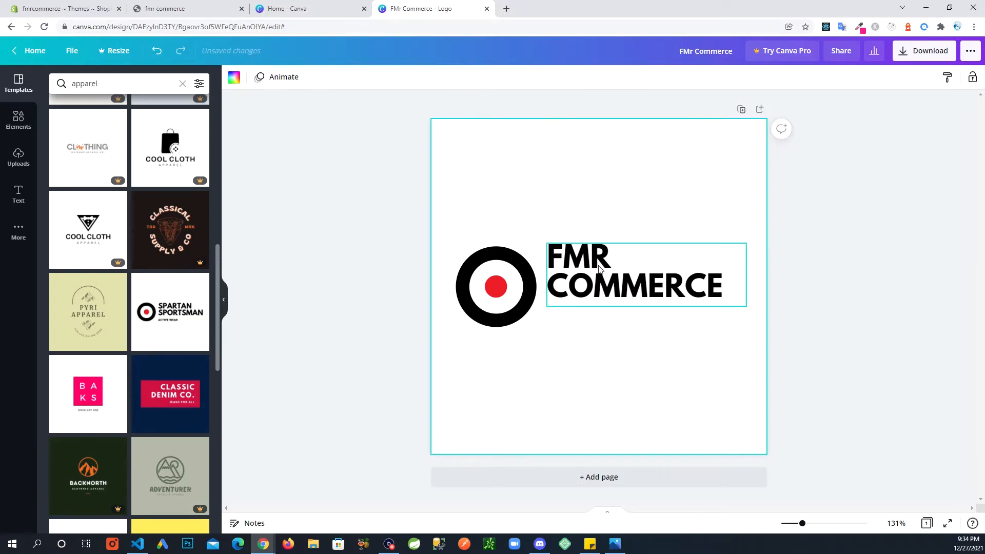
Step: Move the FMR COMMERCE heading slightly down so it is vertically centred beside the circle emblem
click(615, 262)
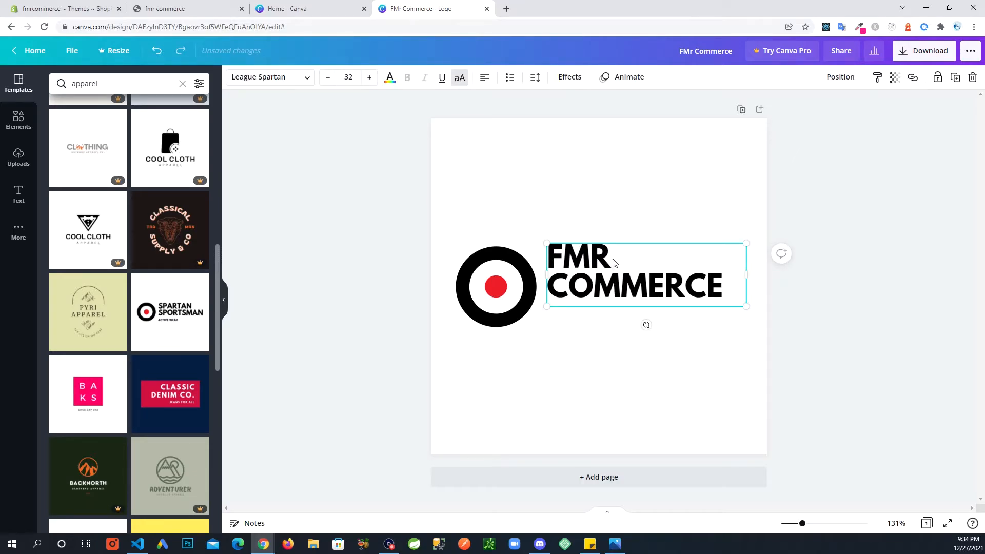
drag(613, 260, 612, 269)
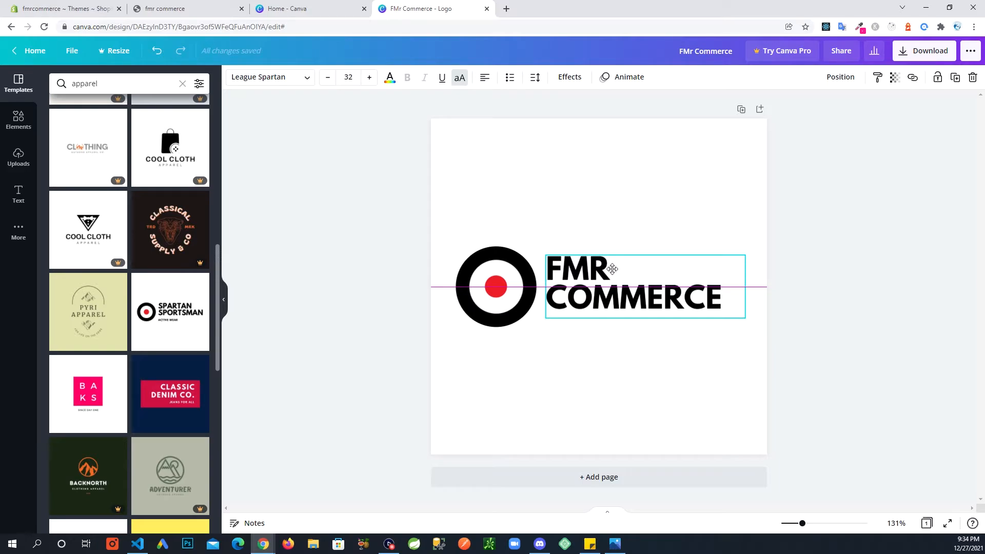
click(610, 386)
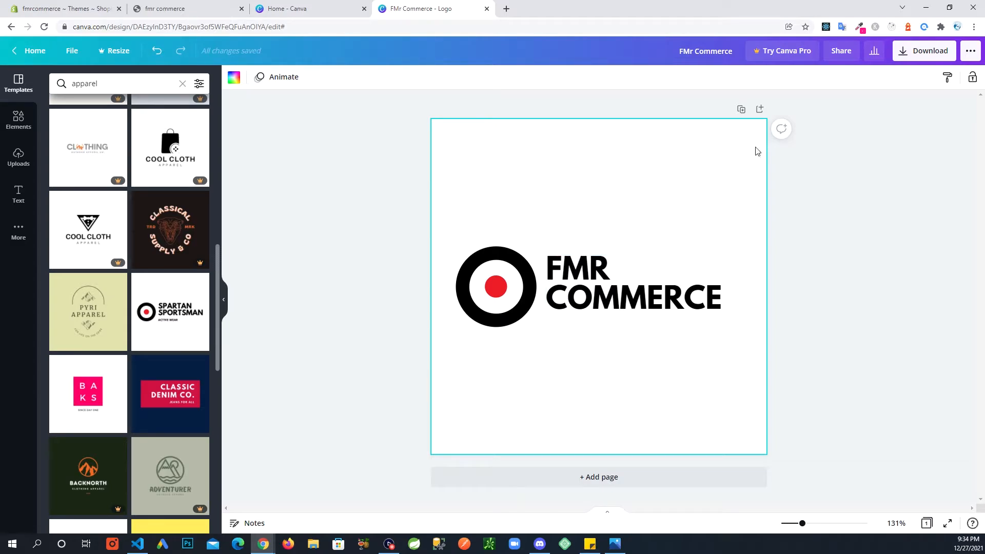
Step: Download the logo design as a PNG file and dismiss the business card printing offer
click(904, 57)
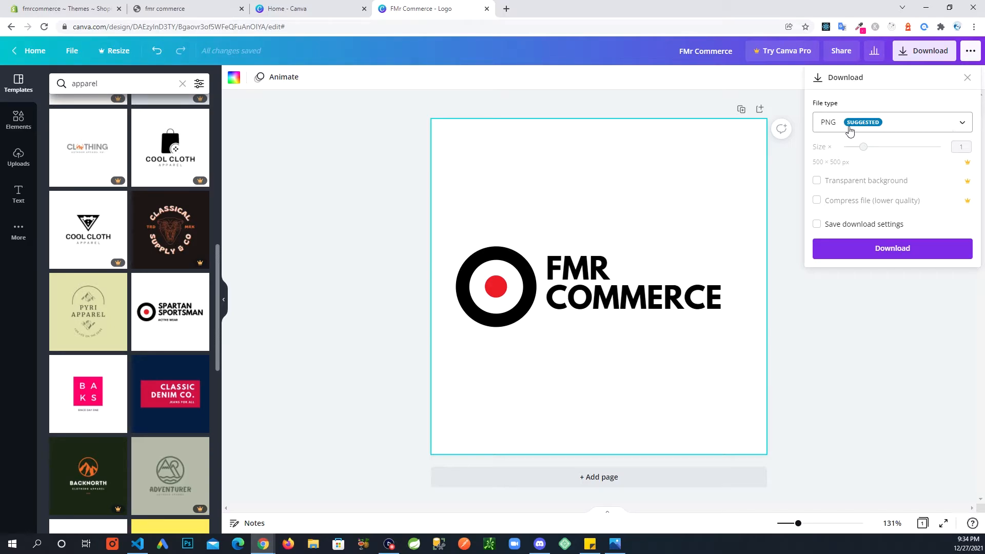
click(962, 123)
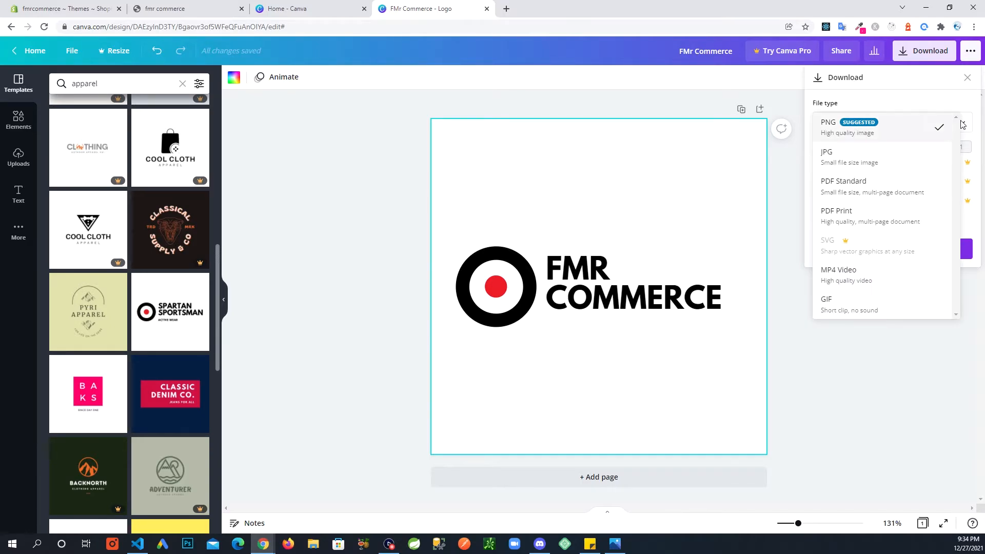
click(852, 134)
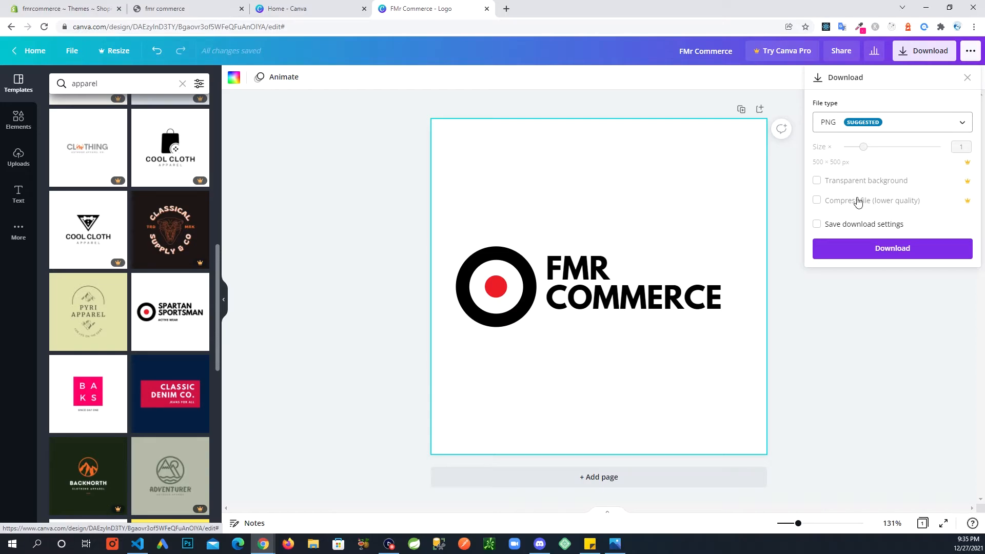
click(878, 255)
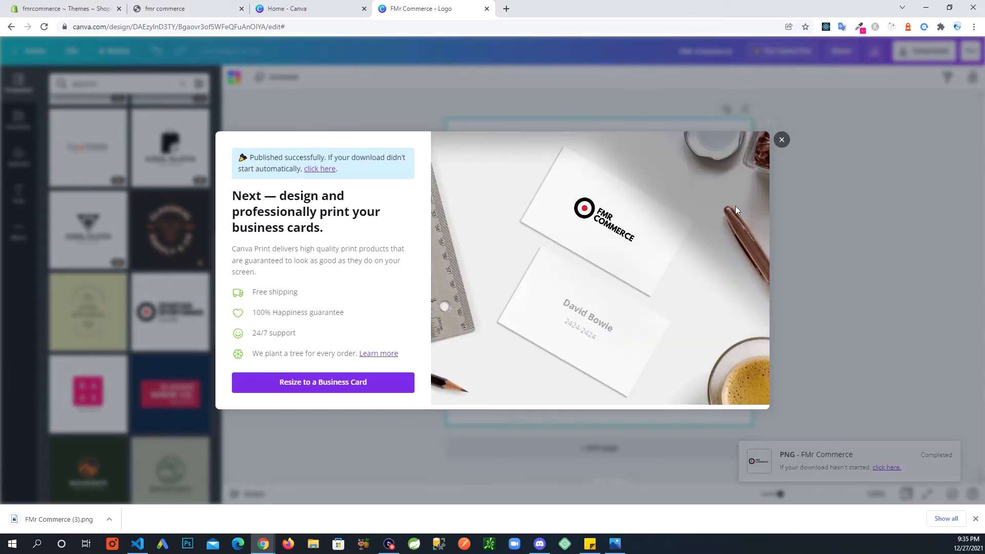
click(781, 140)
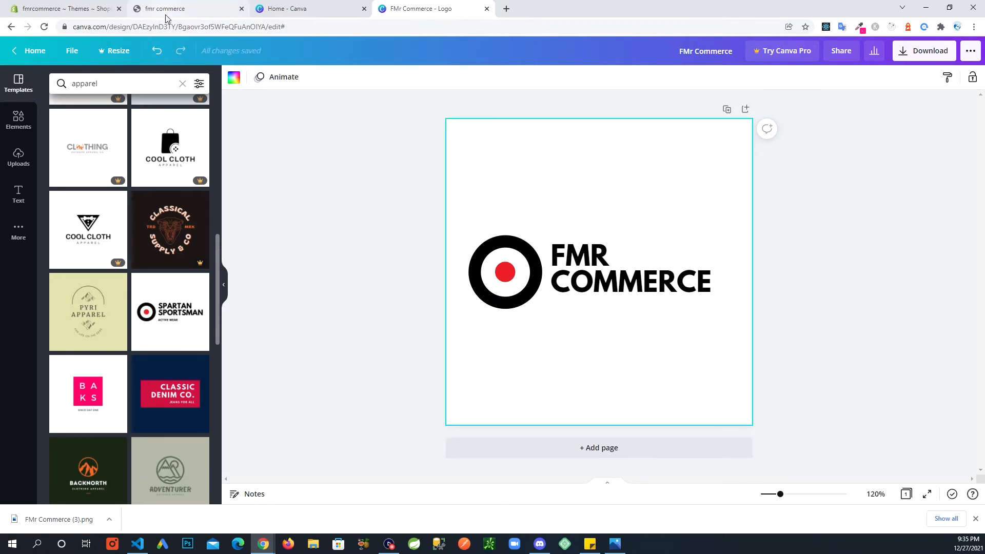
Step: Switch to the Shopify admin, start customizing the Debut theme, and open the home page's Header section settings
click(65, 13)
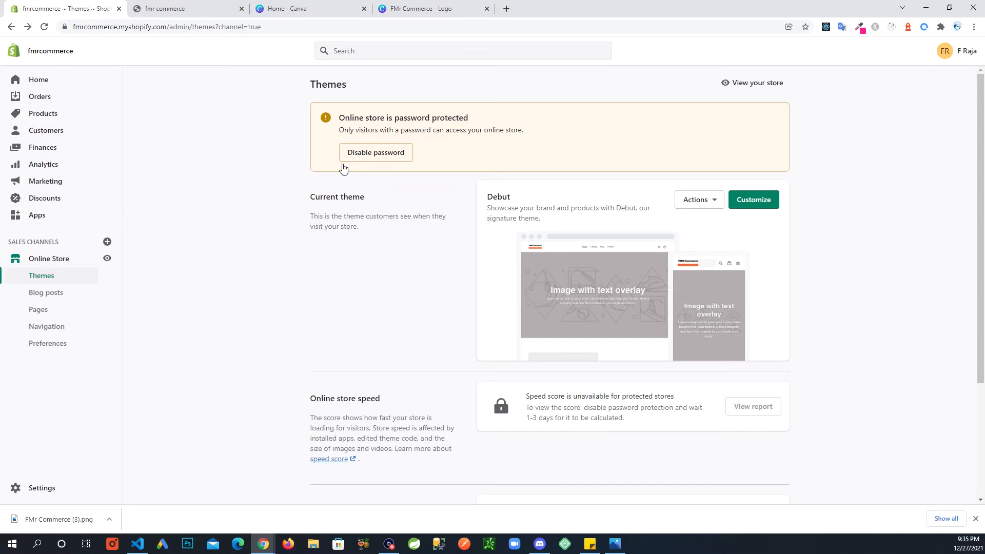
click(744, 208)
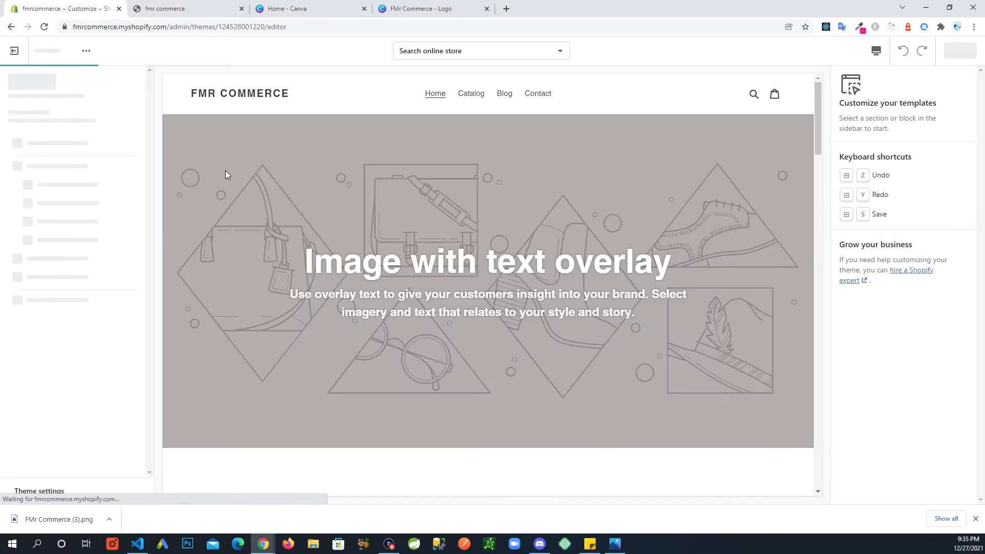
click(55, 108)
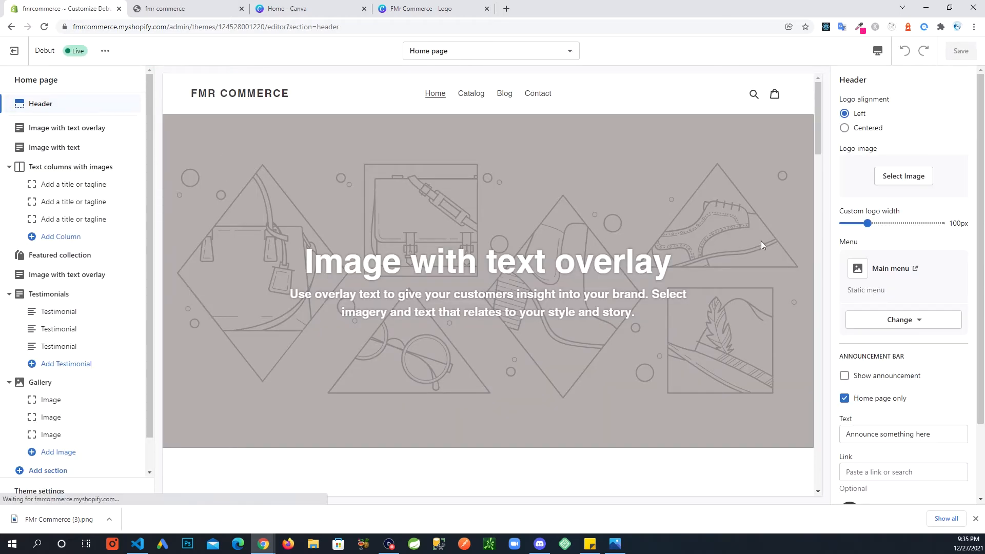
Step: Upload FMr Commerce (3).png from the Downloads folder to the image library for the header's logo image
click(903, 186)
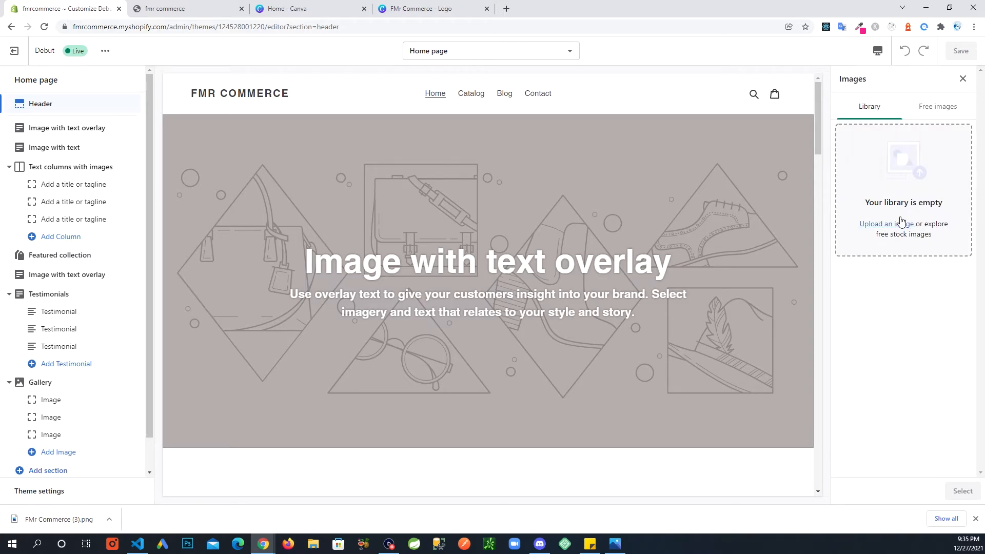
click(885, 226)
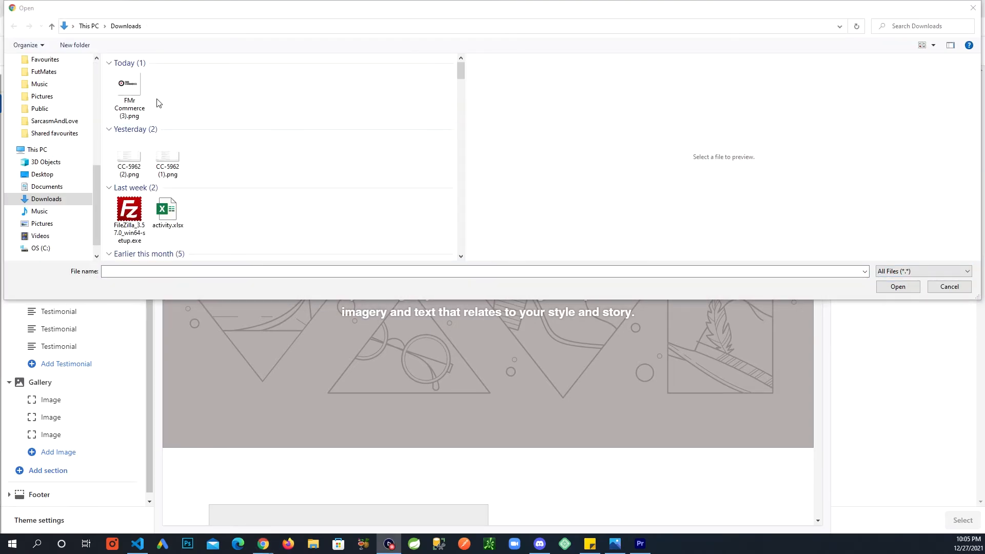
click(135, 92)
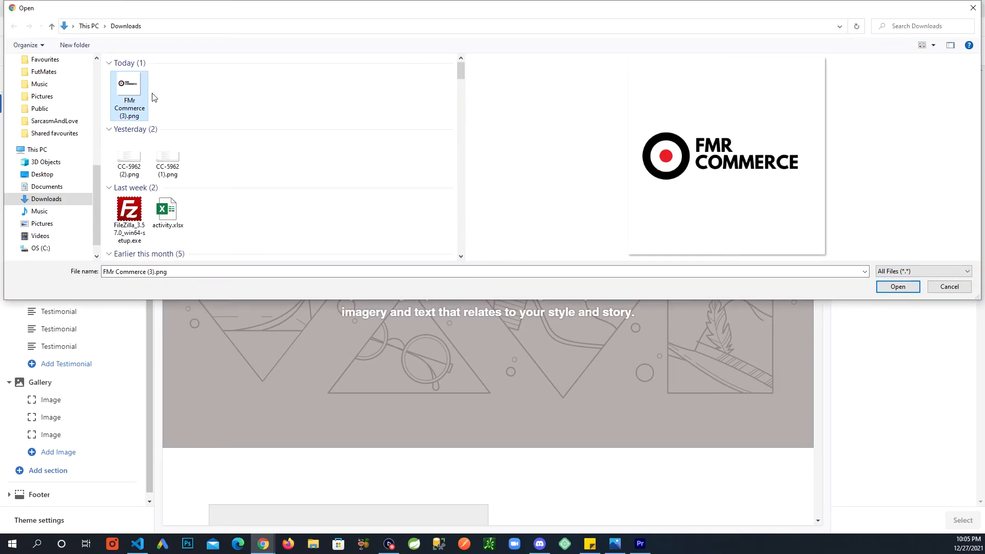
click(898, 286)
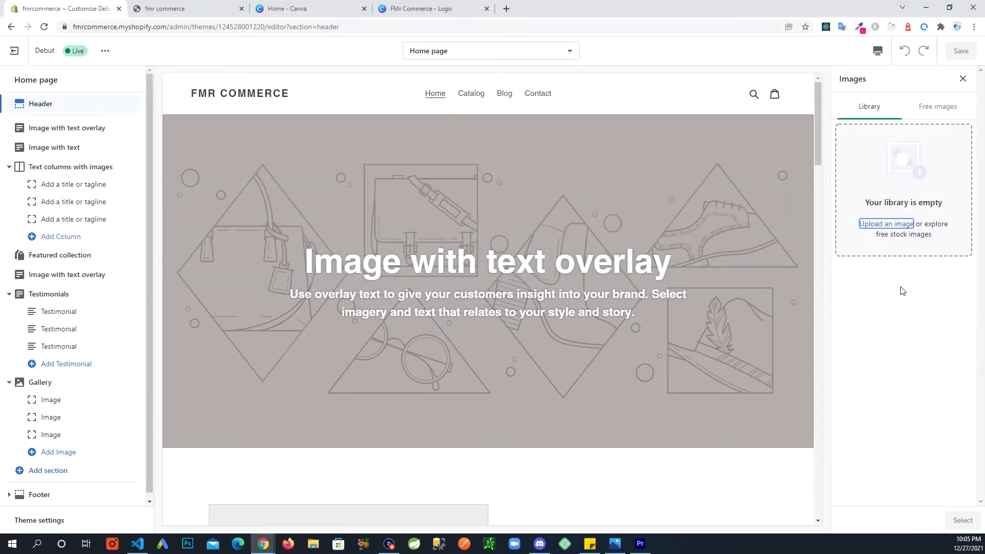